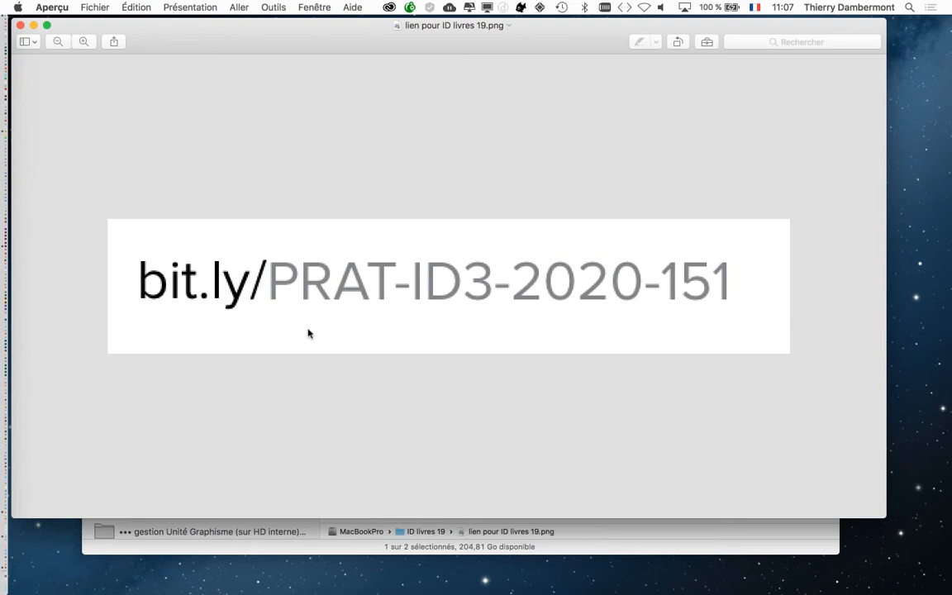
# Step: Close the link image preview and expand the Dossier document-151 folder in the Finder
pyautogui.click(20, 25)
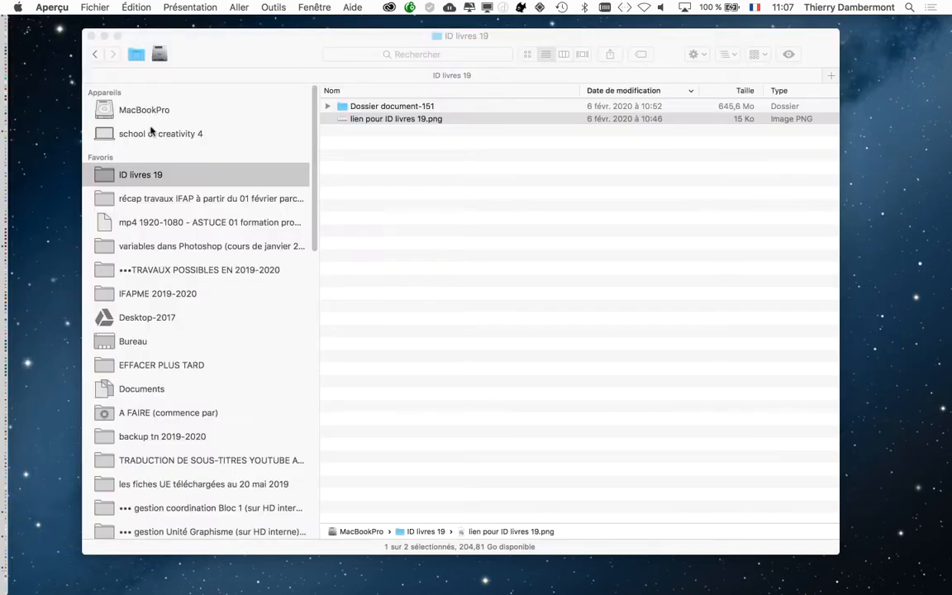
pyautogui.click(397, 216)
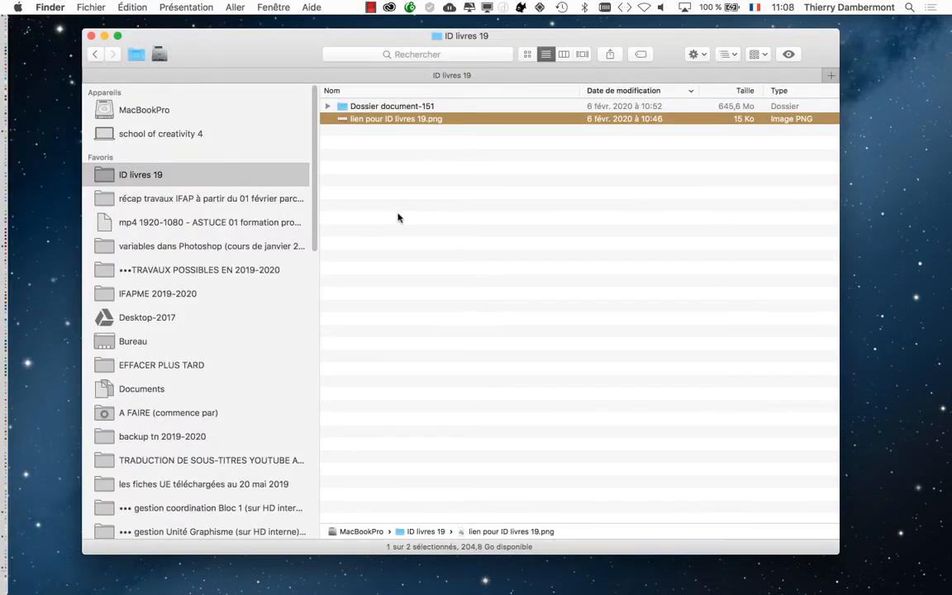
pyautogui.click(327, 106)
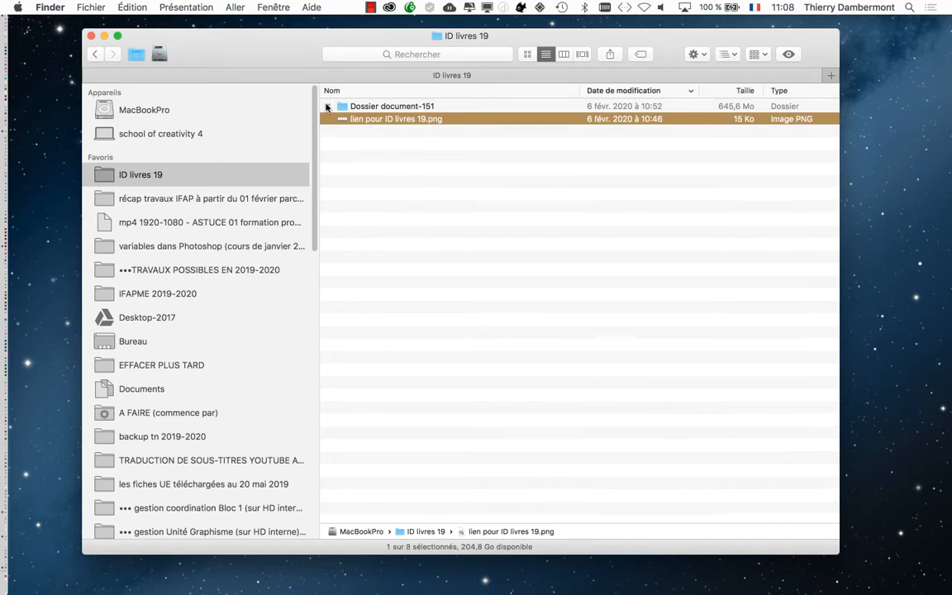
# Step: Switch to InDesign, move the Pages panel off the document and collapse it so that spread 24-25 is unobstructed
pyautogui.press('super+Tab')
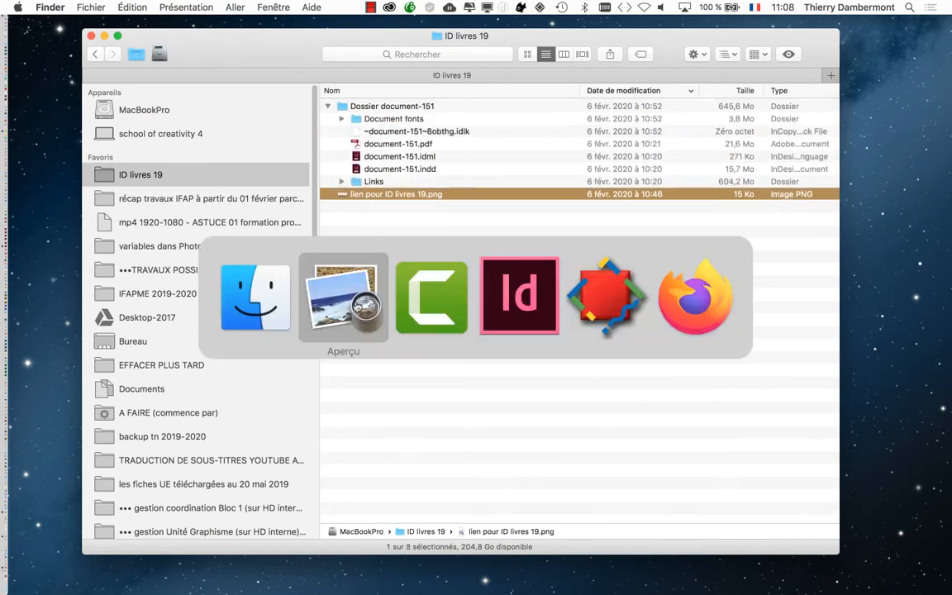
pyautogui.press('super+Tab')
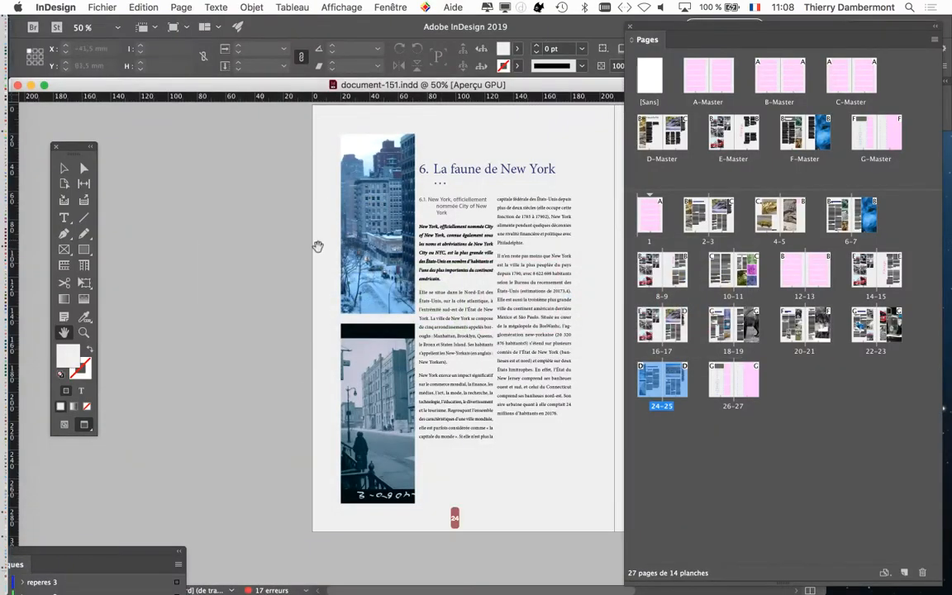
pyautogui.moveTo(350, 282); pyautogui.dragTo(231, 269)
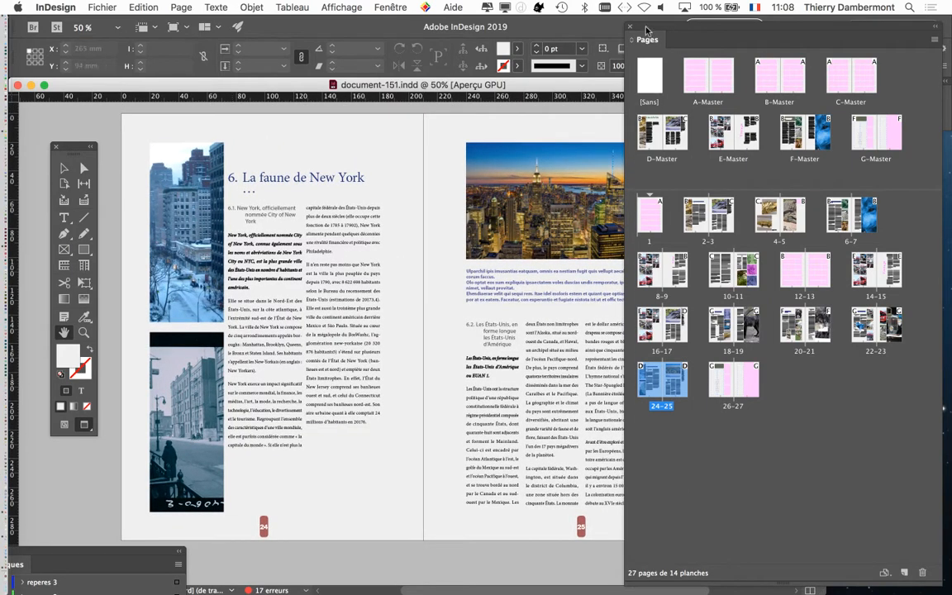
pyautogui.moveTo(648, 32); pyautogui.dragTo(671, 37)
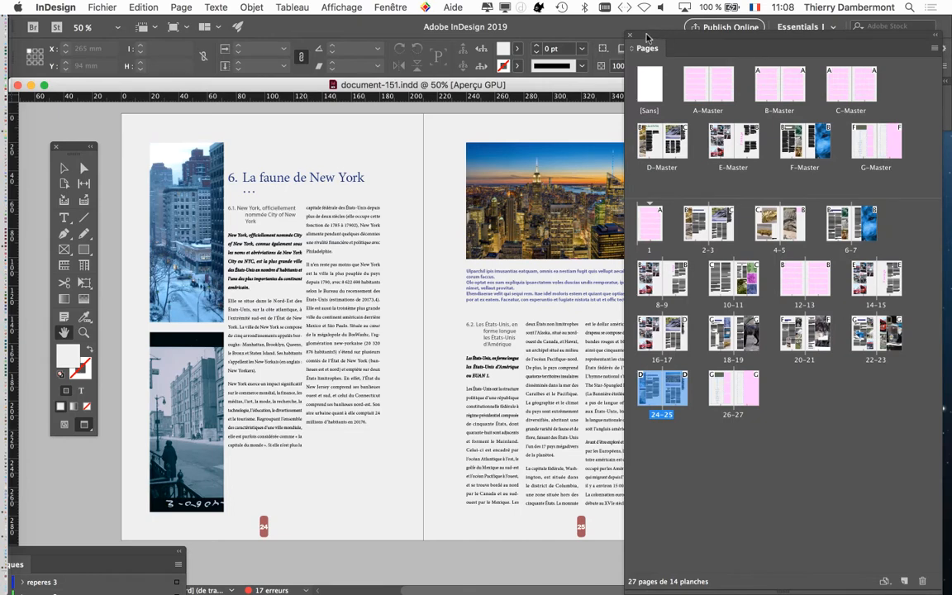
pyautogui.moveTo(657, 38); pyautogui.dragTo(828, 194)
pyautogui.doubleClick(658, 50)
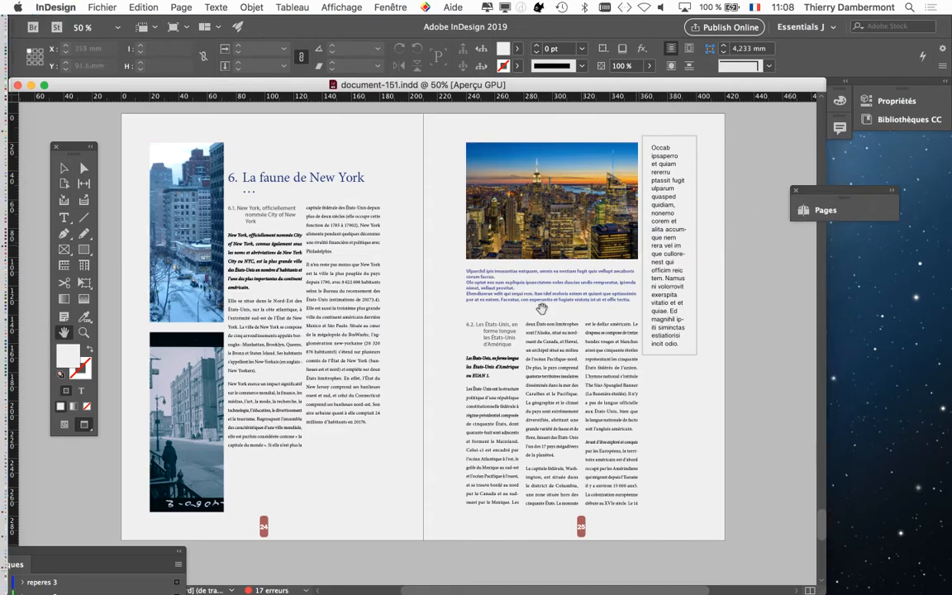
pyautogui.moveTo(342, 364); pyautogui.dragTo(409, 376)
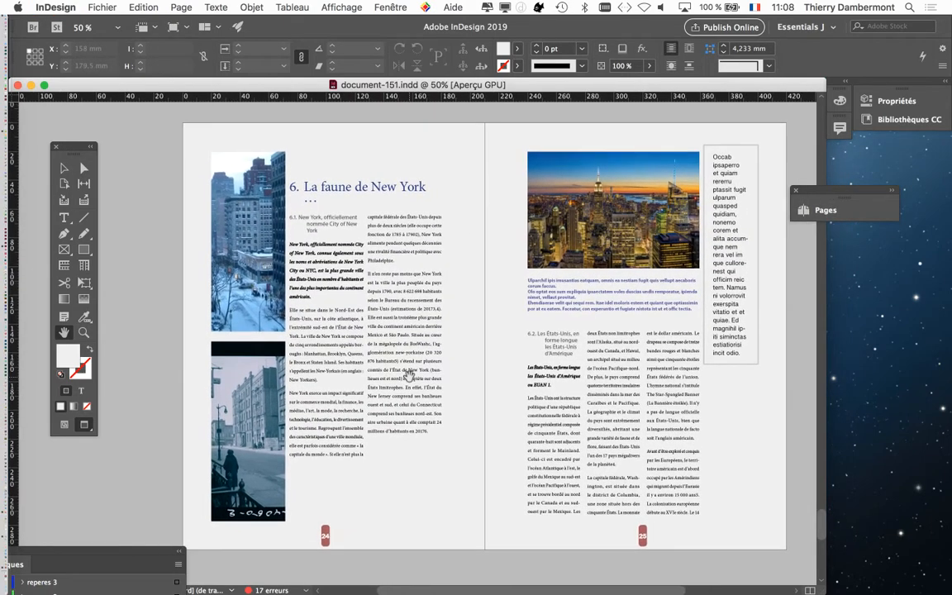
# Step: Examine the layout of the spreads on pages 20 to 25, ending on the New York spread
pyautogui.scroll(4, 409, 376)
pyautogui.scroll(10, 409, 376)
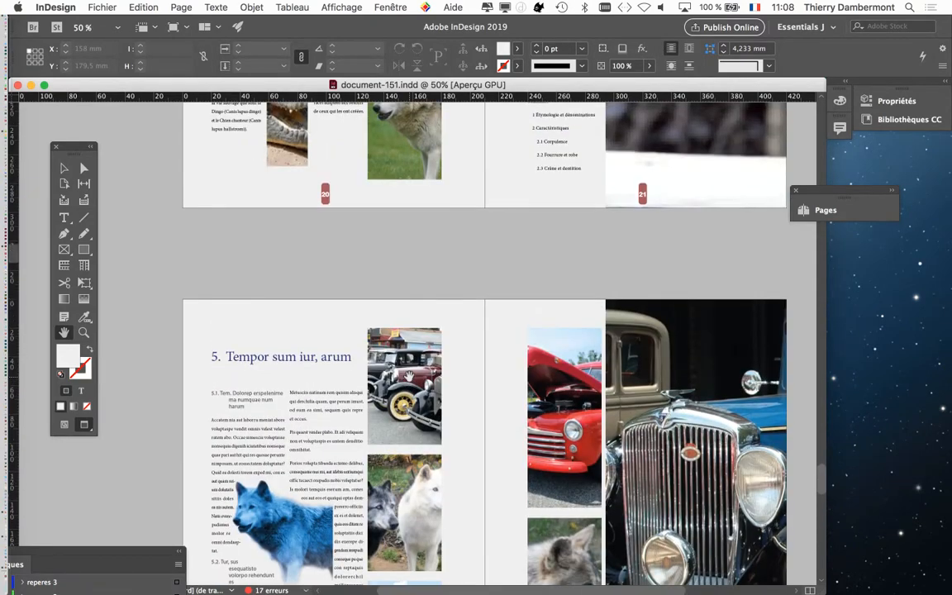
pyautogui.scroll(3, 409, 376)
pyautogui.scroll(8, 409, 376)
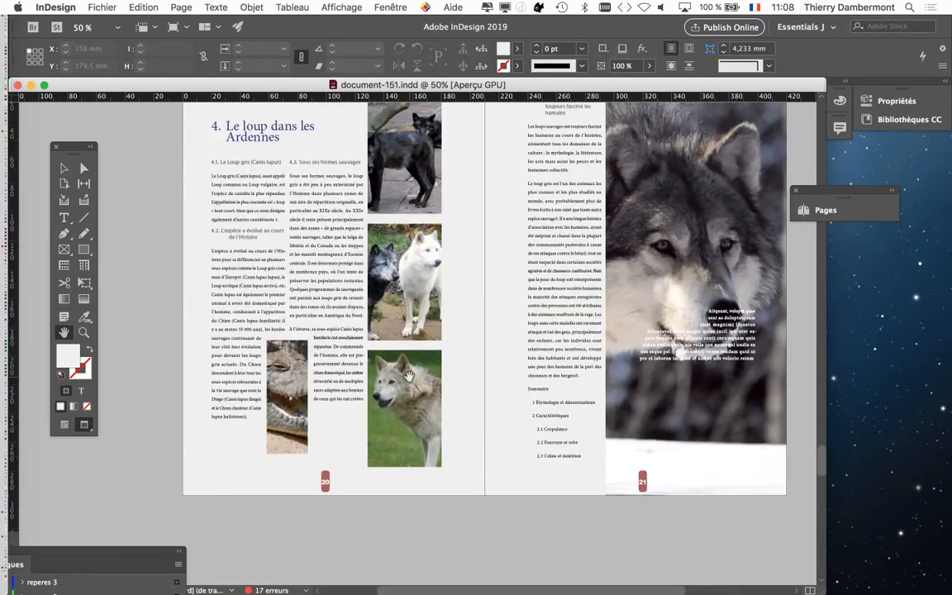
pyautogui.scroll(2, 409, 376)
pyautogui.scroll(-6, 409, 376)
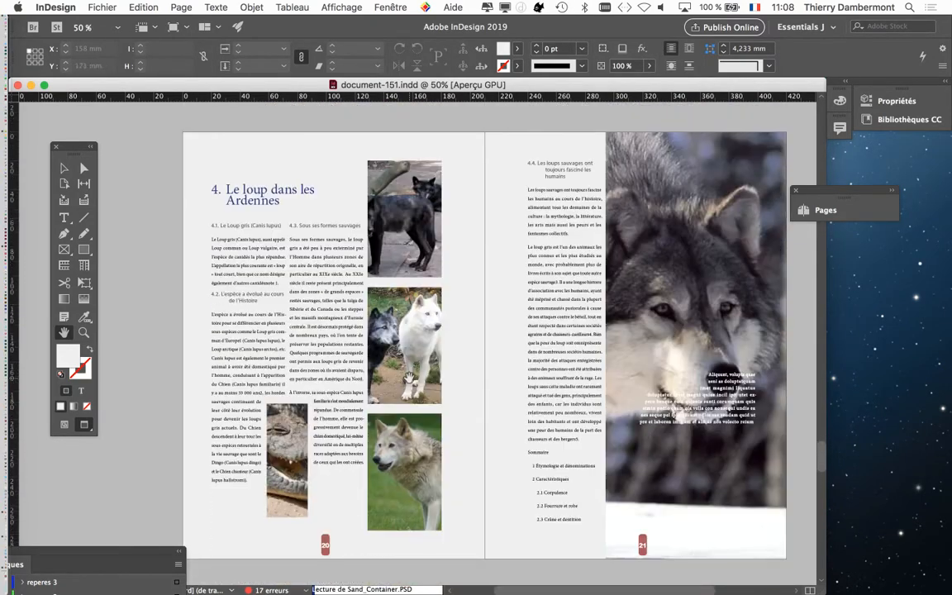
pyautogui.scroll(-15, 409, 376)
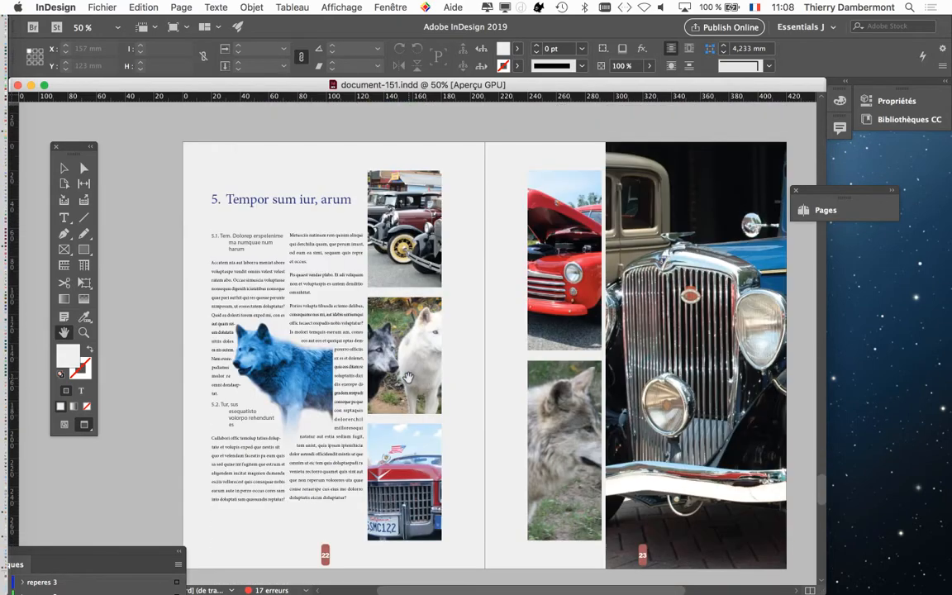
pyautogui.scroll(-8, 405, 378)
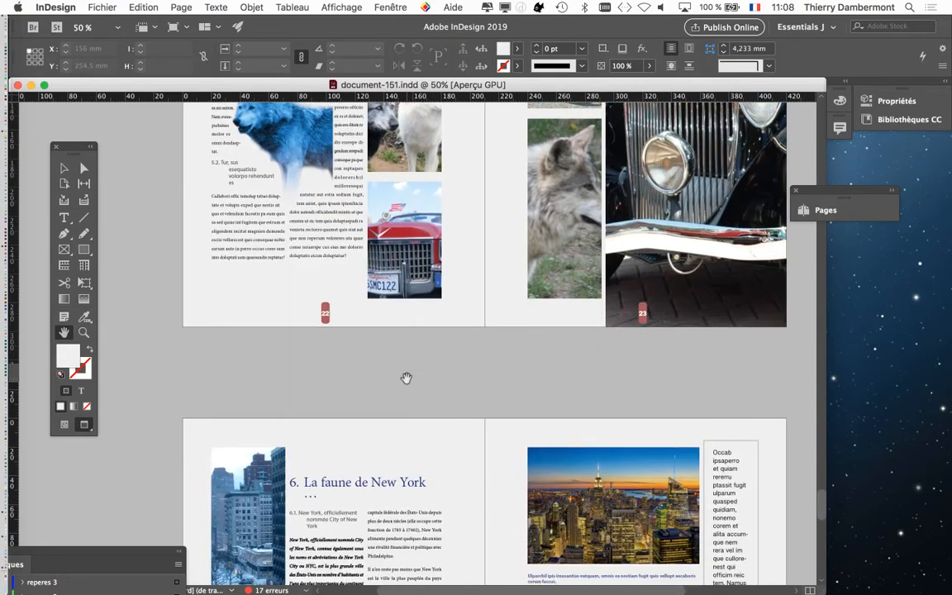
pyautogui.scroll(-1, 405, 377)
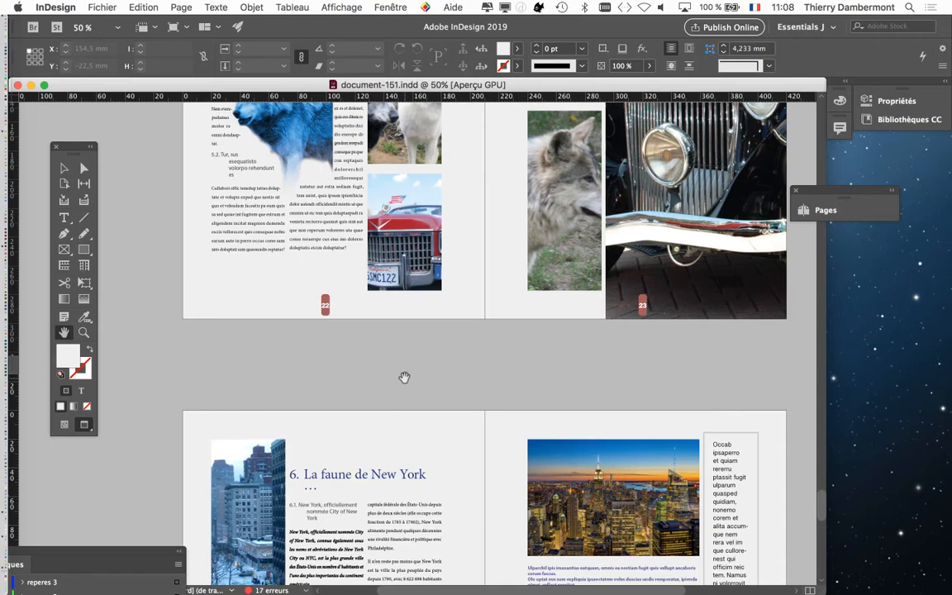
pyautogui.scroll(-10, 403, 377)
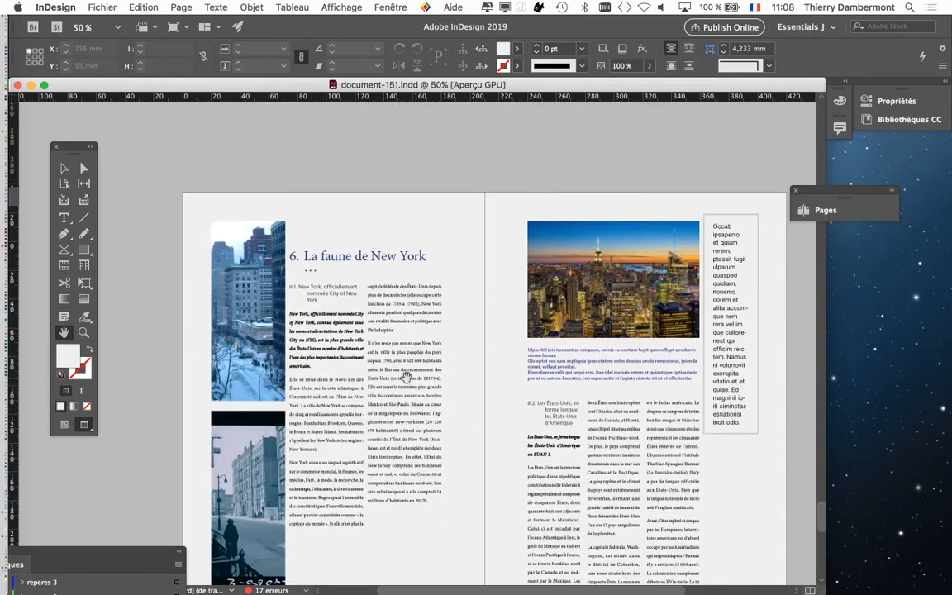
pyautogui.scroll(-5, 405, 377)
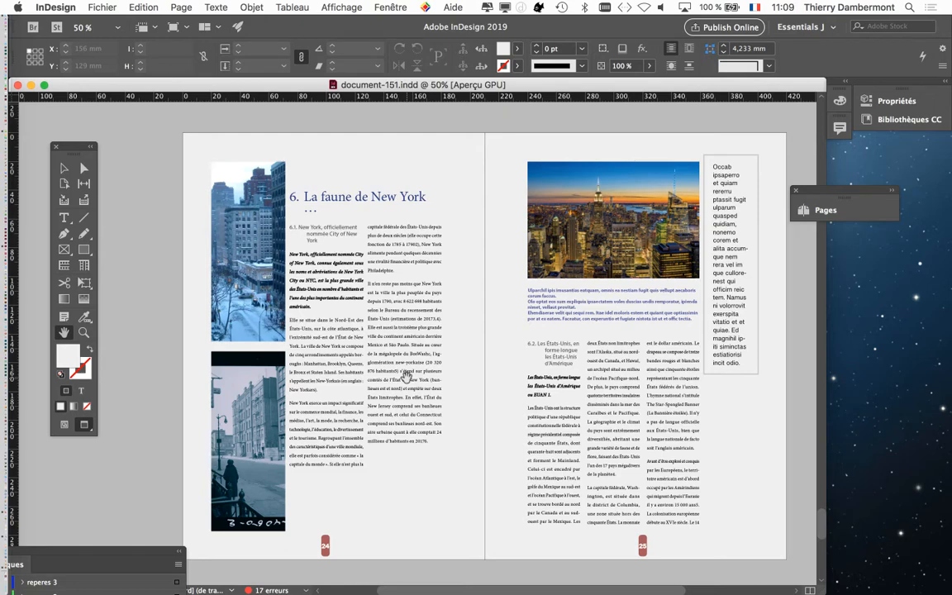
pyautogui.click(91, 9)
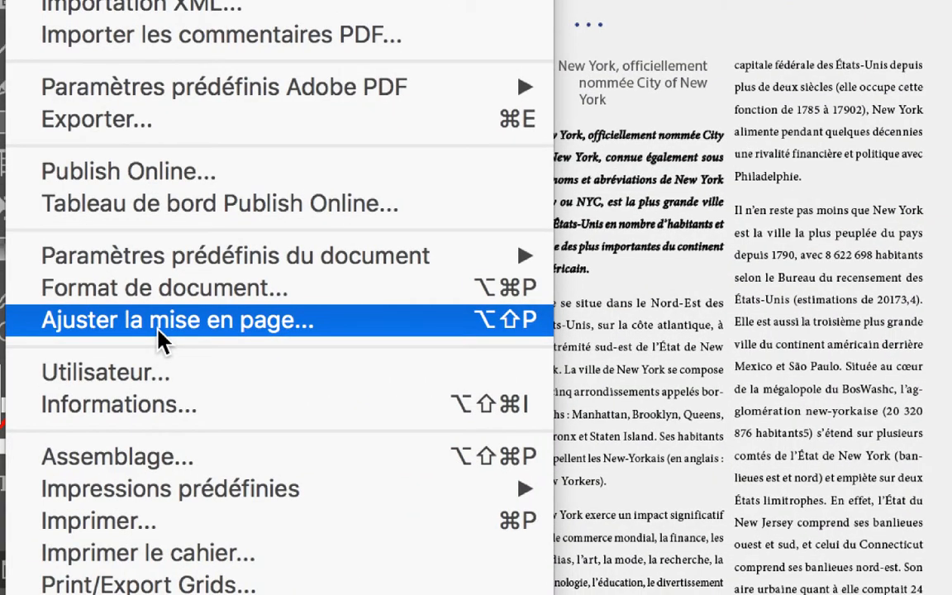
pyautogui.click(159, 321)
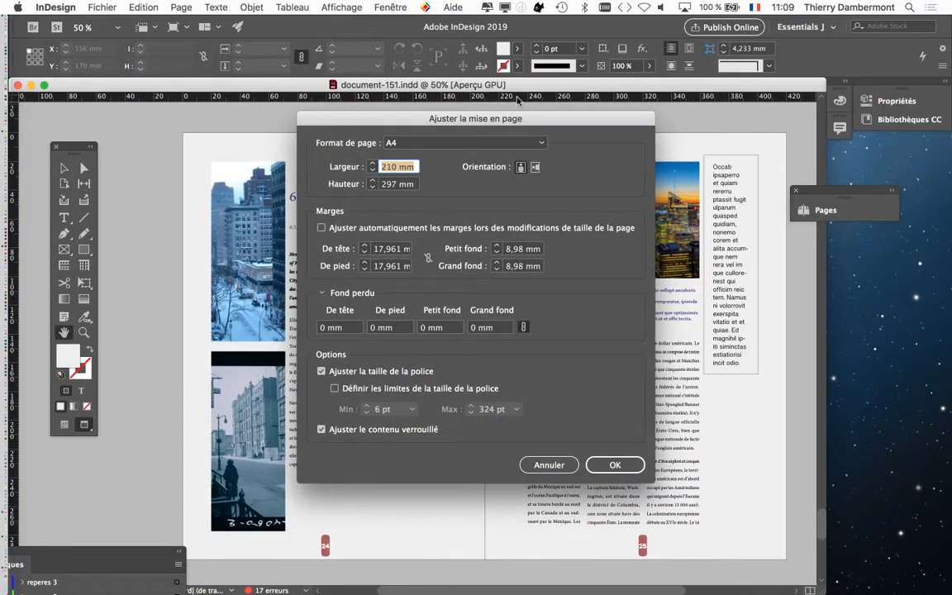
pyautogui.moveTo(532, 111); pyautogui.dragTo(768, 43)
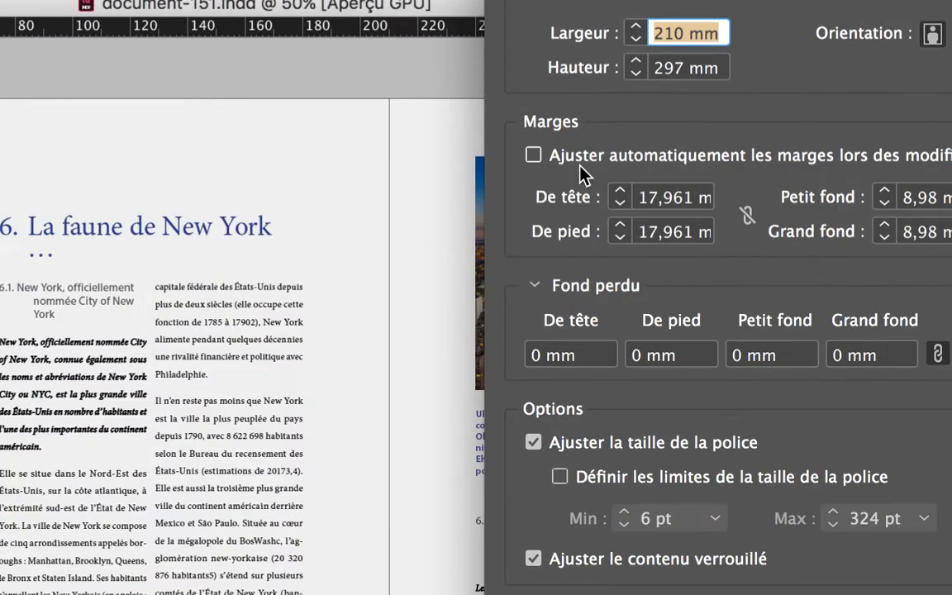
pyautogui.click(582, 170)
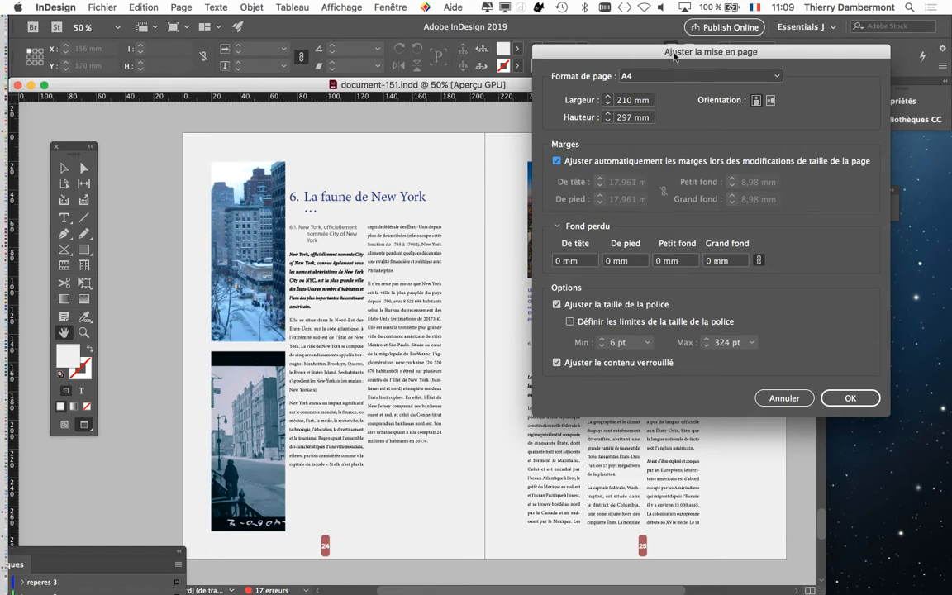
pyautogui.moveTo(673, 53); pyautogui.dragTo(643, 95)
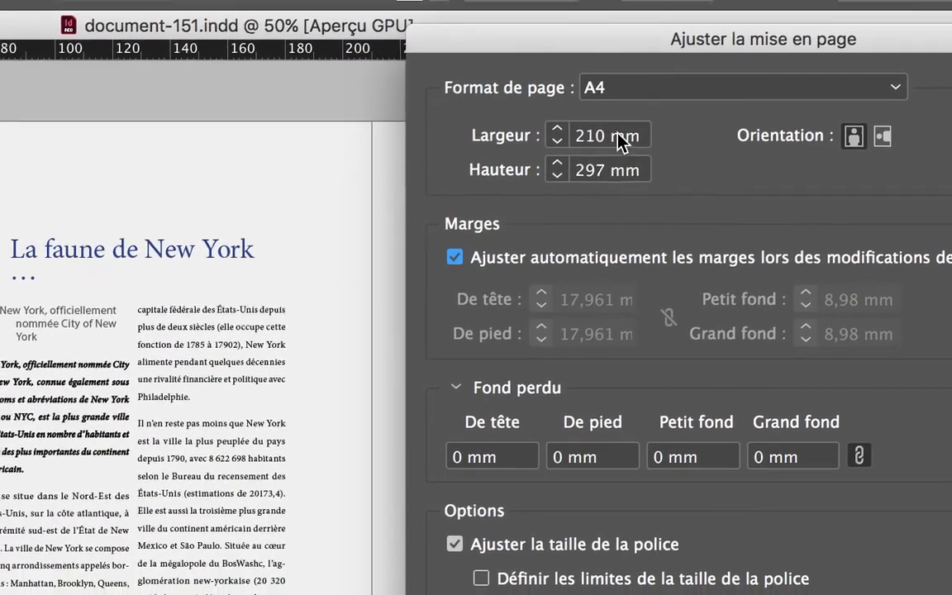
pyautogui.click(620, 140)
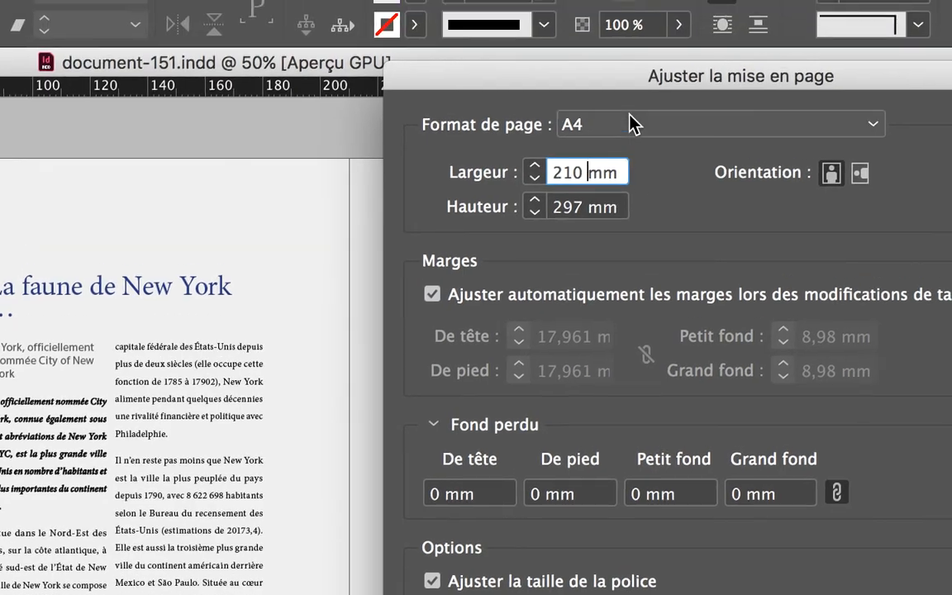
pyautogui.click(632, 124)
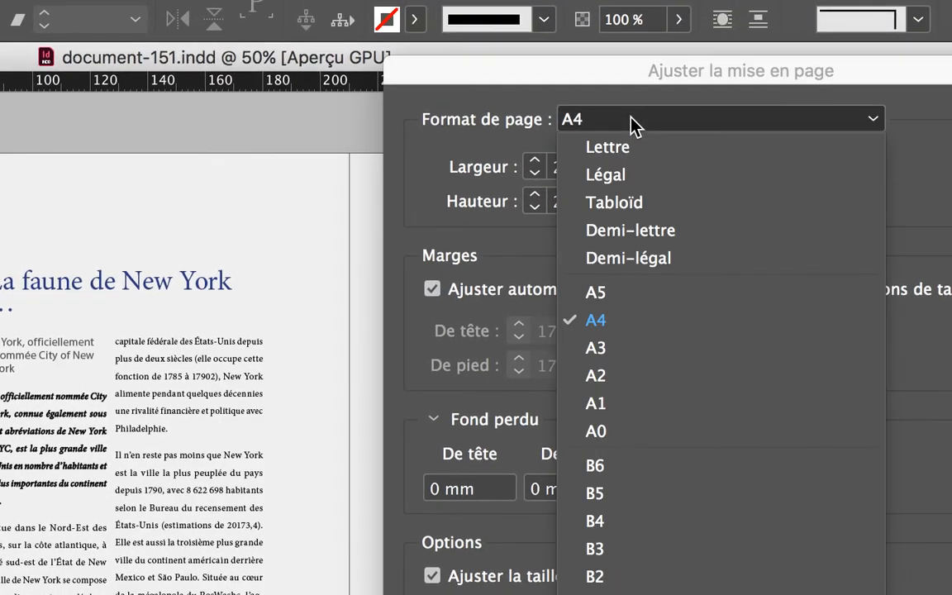
pyautogui.click(632, 124)
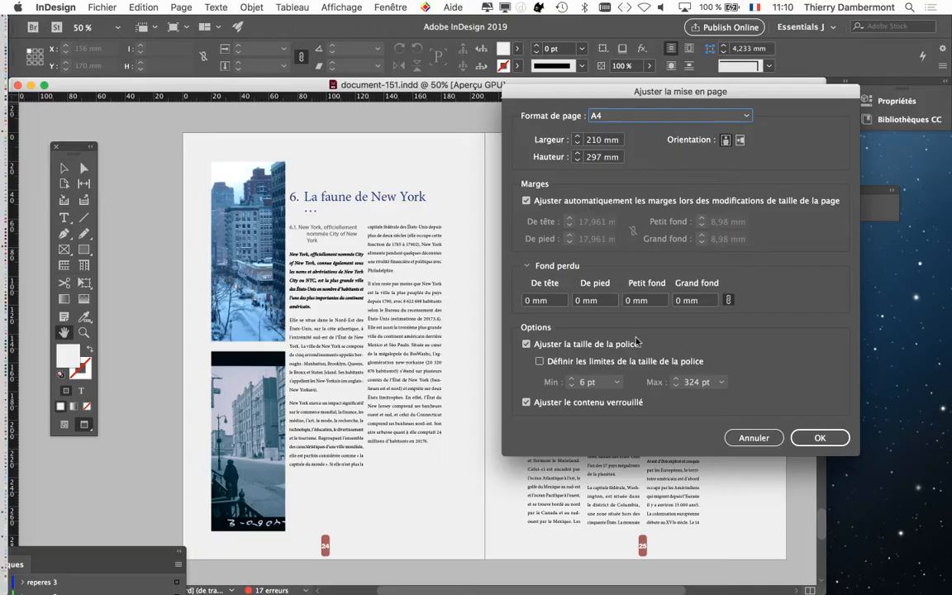
pyautogui.press('Return')
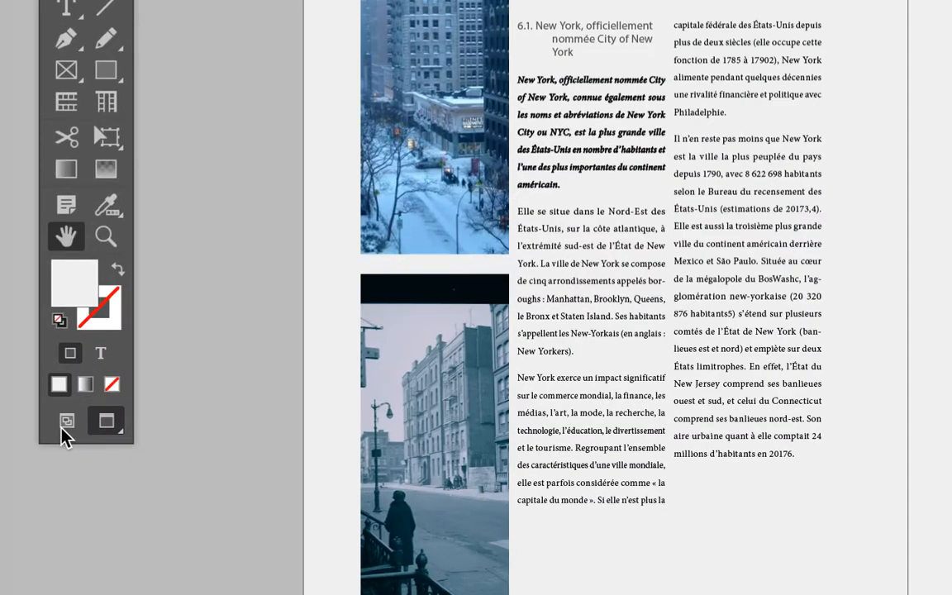
# Step: Show the document in normal view with its guides and frame edges, and activate the Selection tool
pyautogui.click(65, 428)
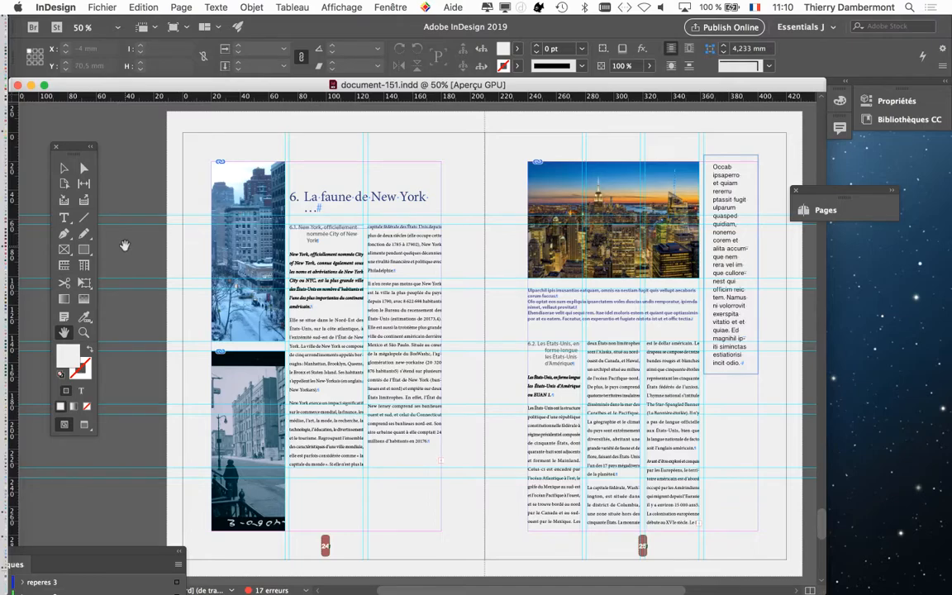
pyautogui.click(63, 166)
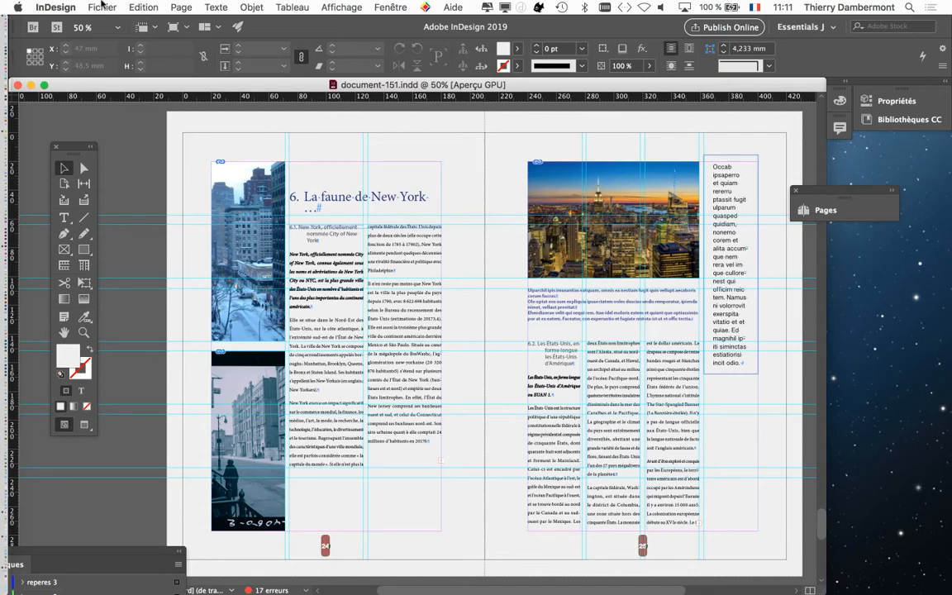
# Step: Adjust the document's layout to the Lettre page format with automatic margin adjustment enabled, and dismiss the notice about hidden objects
pyautogui.click(101, 7)
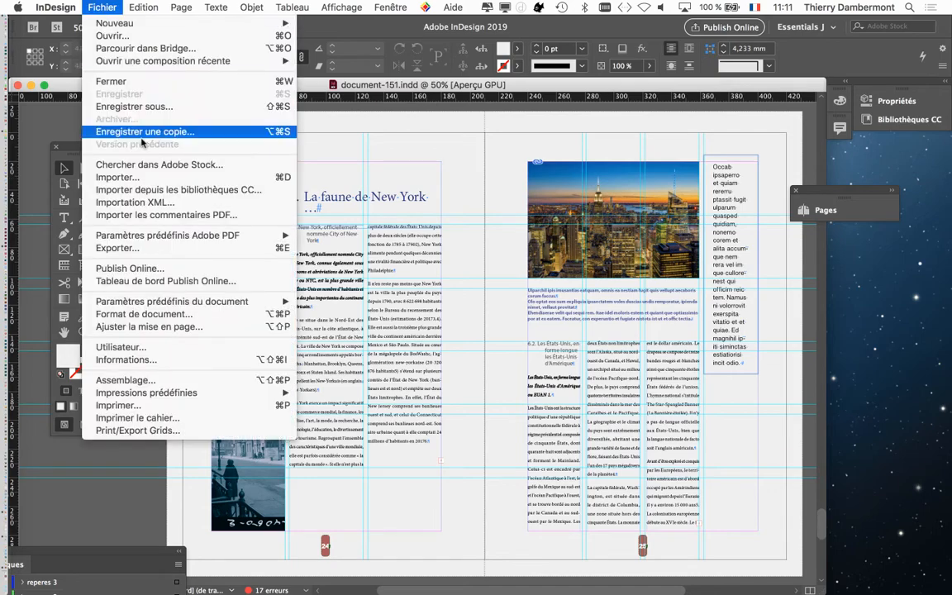
pyautogui.click(170, 327)
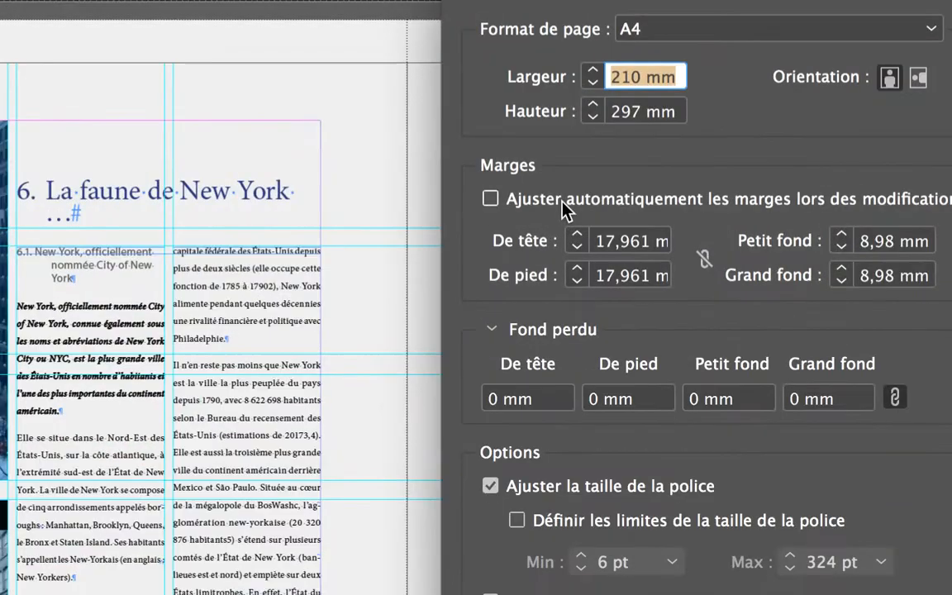
pyautogui.click(562, 204)
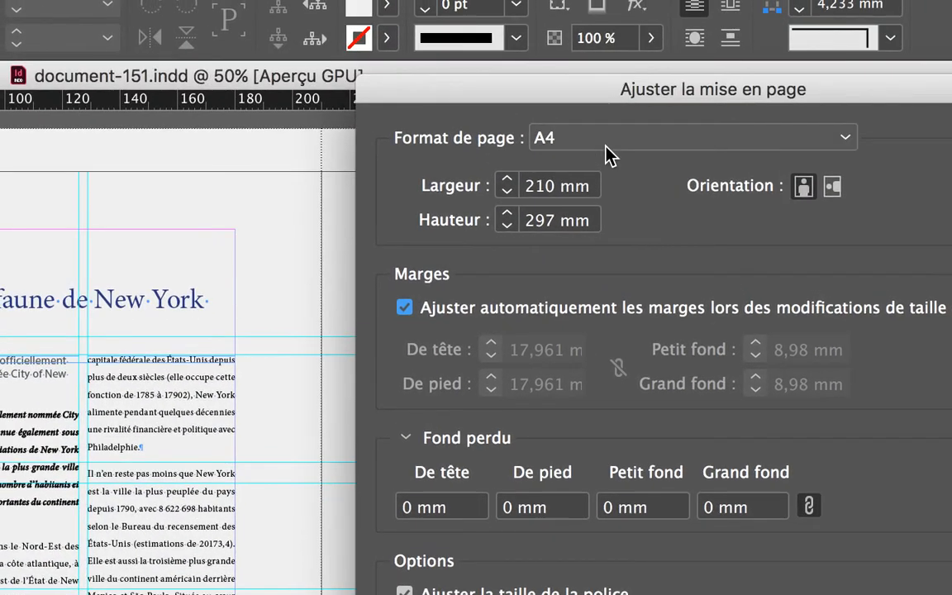
pyautogui.click(605, 149)
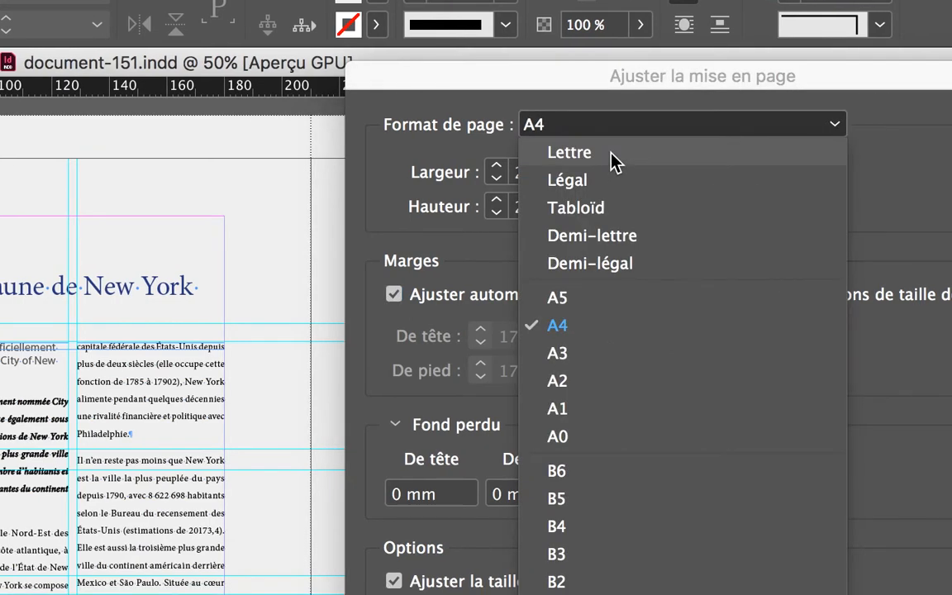
pyautogui.click(611, 154)
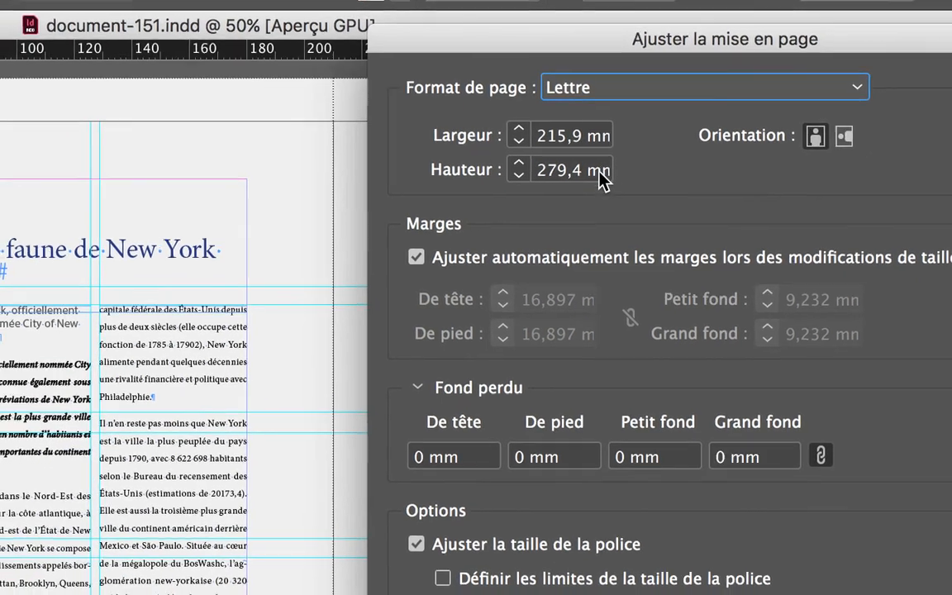
pyautogui.click(561, 195)
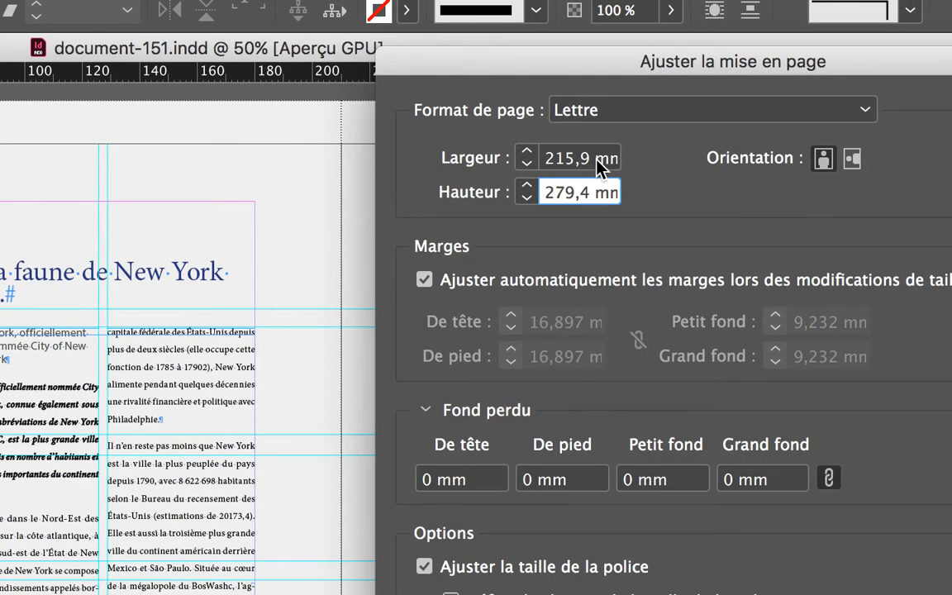
pyautogui.click(595, 158)
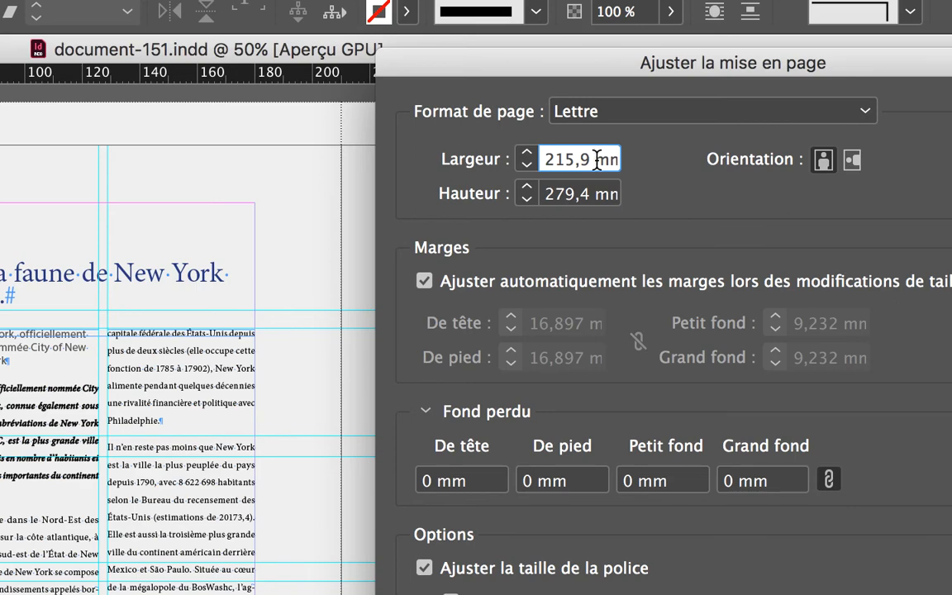
pyautogui.doubleClick(583, 160)
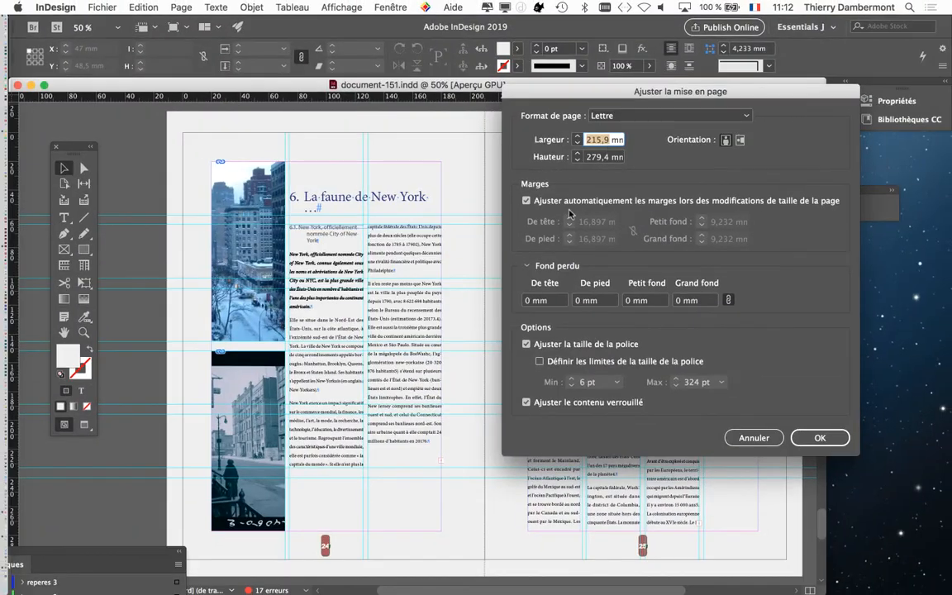
pyautogui.click(812, 440)
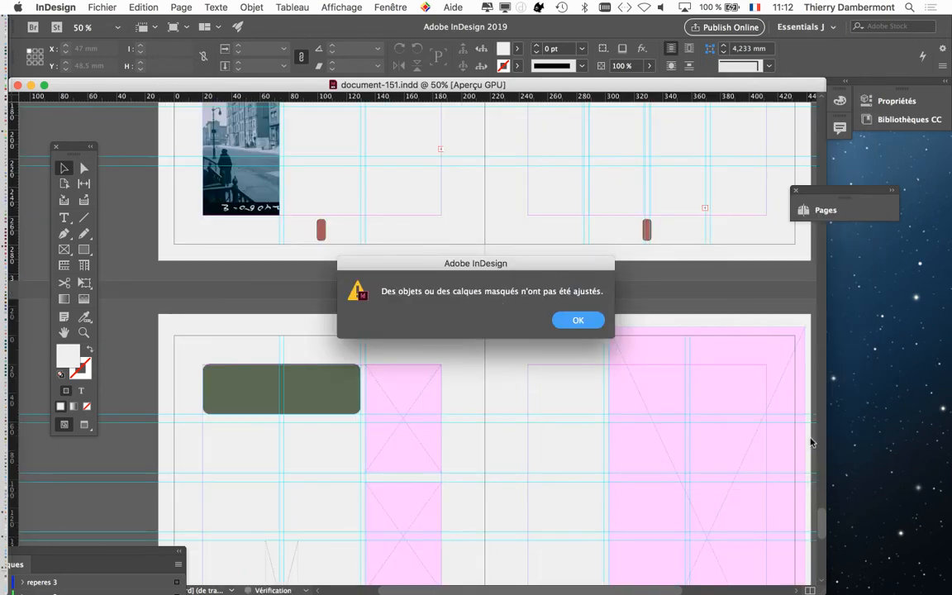
pyautogui.click(579, 320)
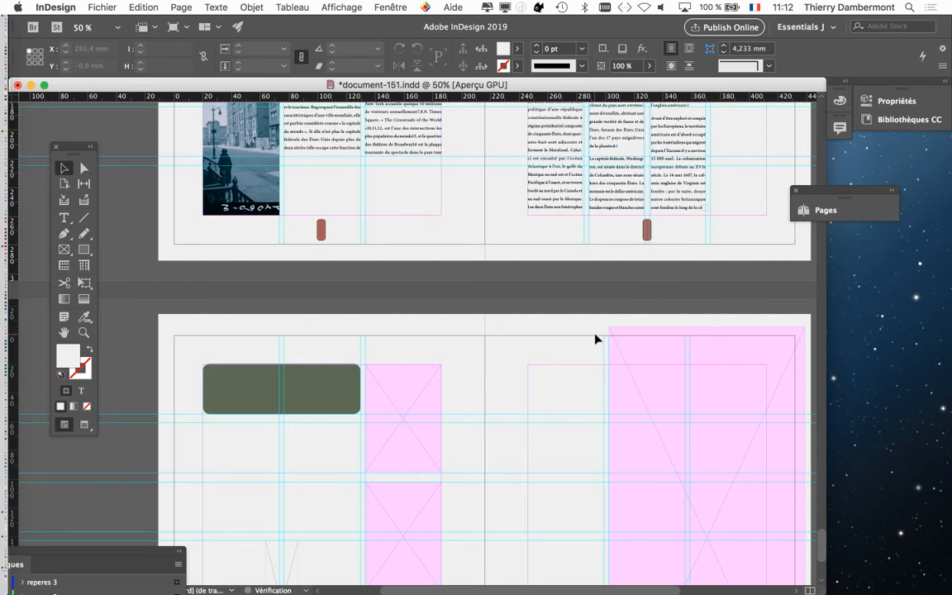
# Step: Return to the New York spread on pages 24-25 and show it in preview mode without guides and frame edges
pyautogui.scroll(3, 595, 339)
pyautogui.scroll(1, 595, 339)
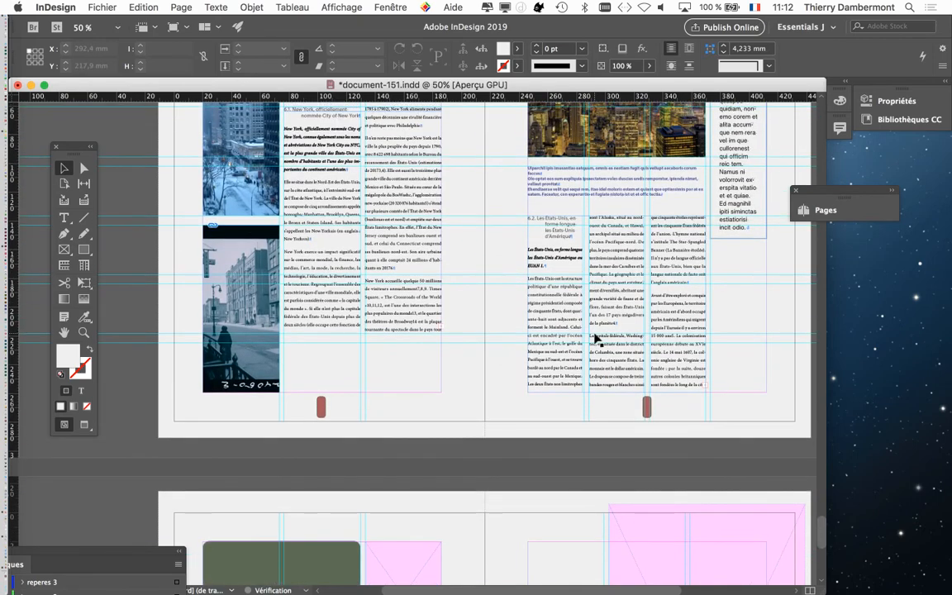
pyautogui.scroll(1, 594, 339)
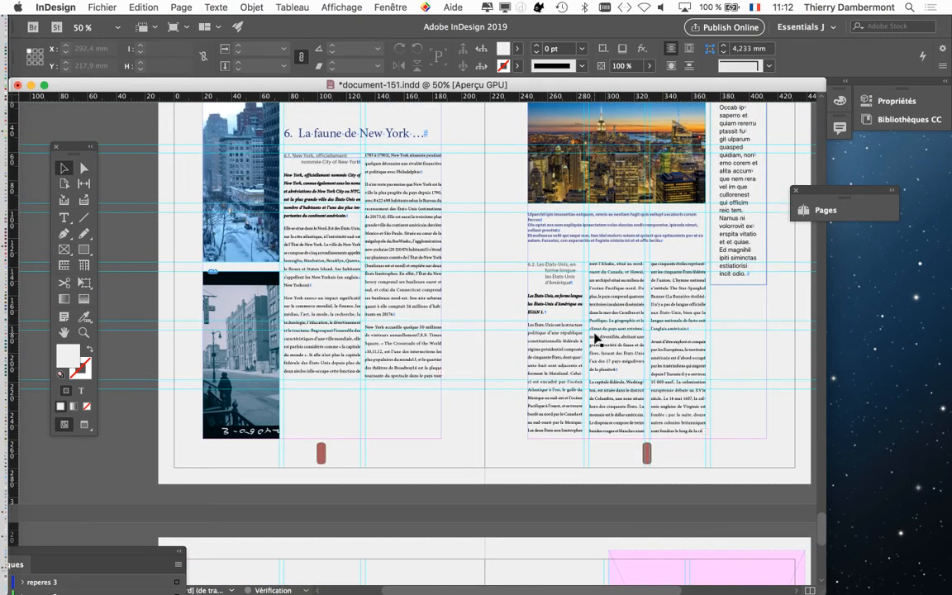
pyautogui.scroll(1, 597, 339)
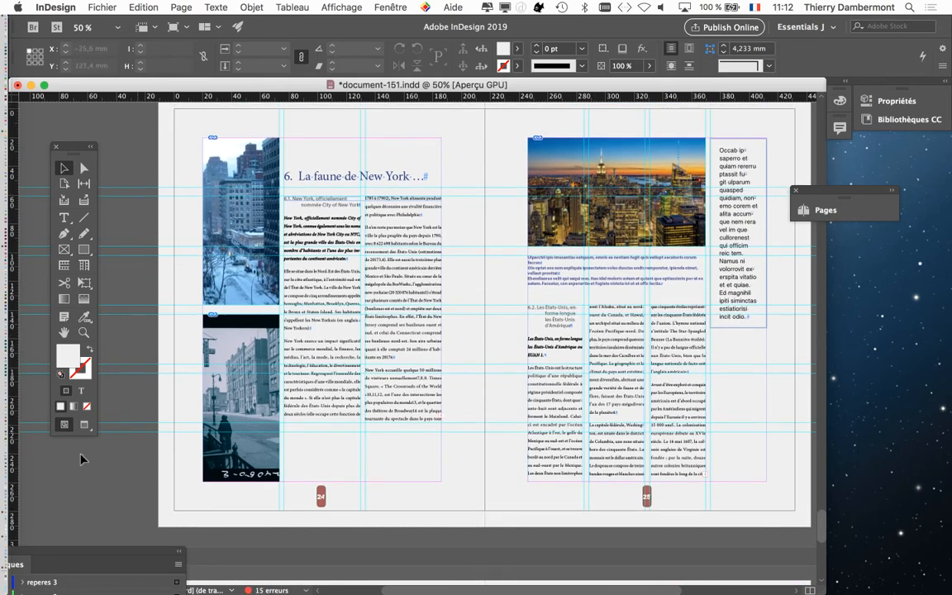
pyautogui.click(83, 425)
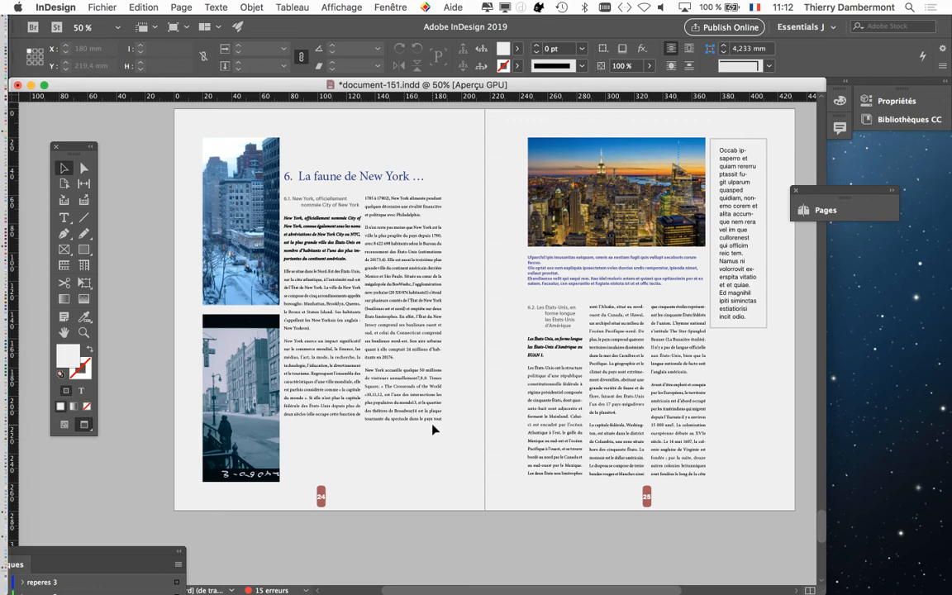
# Step: Save the resized document as document-152.indd in the Dossier document-151 folder
pyautogui.click(97, 8)
pyautogui.click(136, 100)
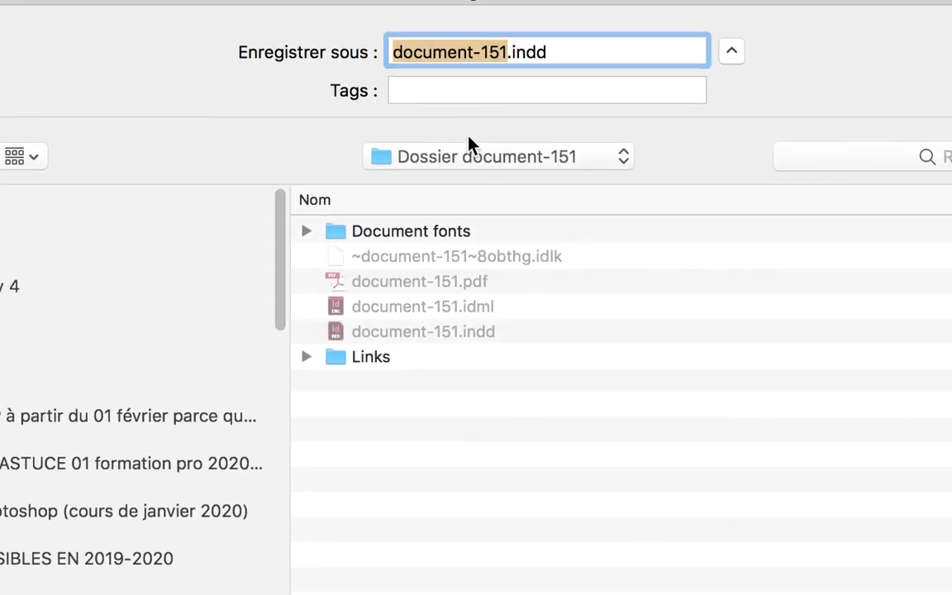
pyautogui.click(504, 52)
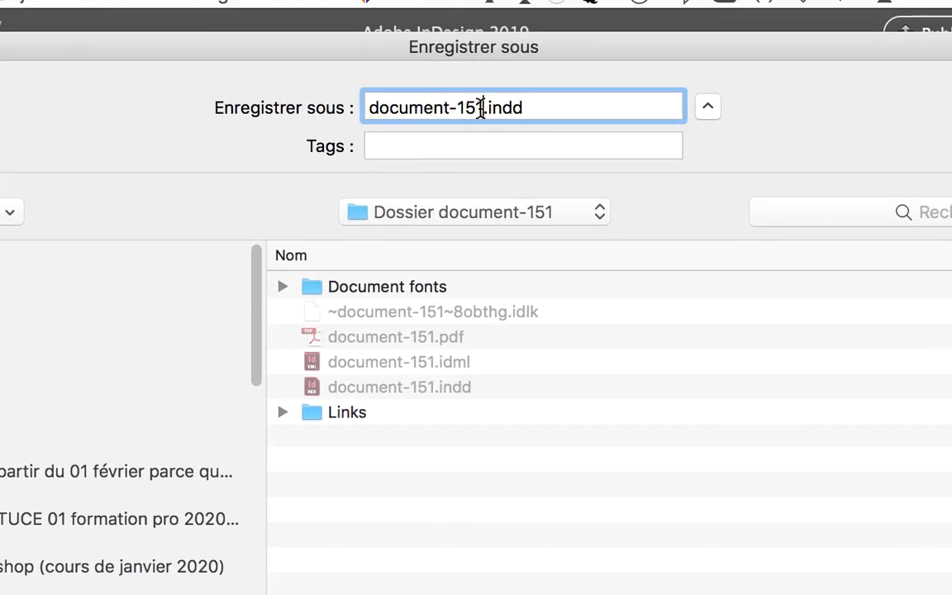
pyautogui.moveTo(482, 107); pyautogui.dragTo(473, 108)
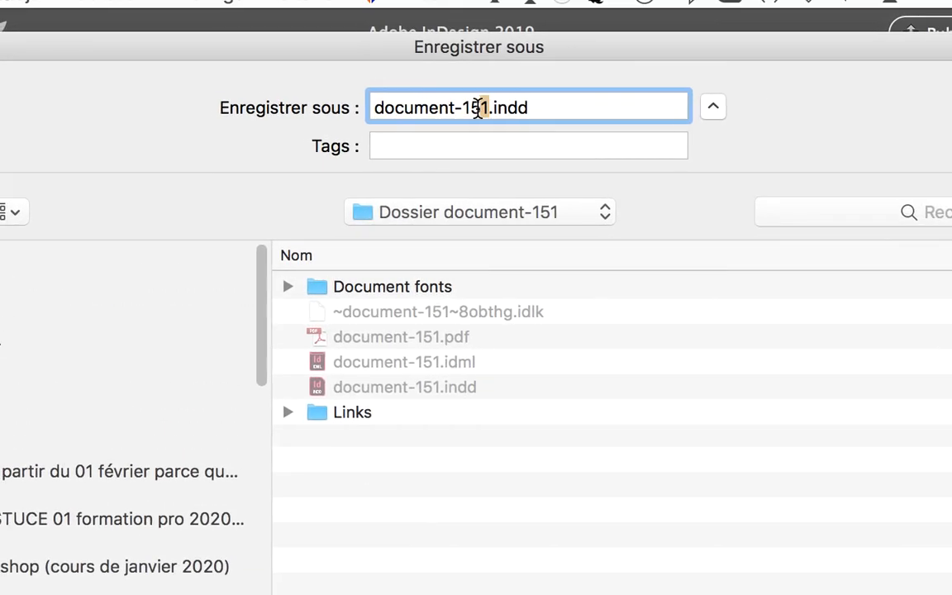
pyautogui.write('2')
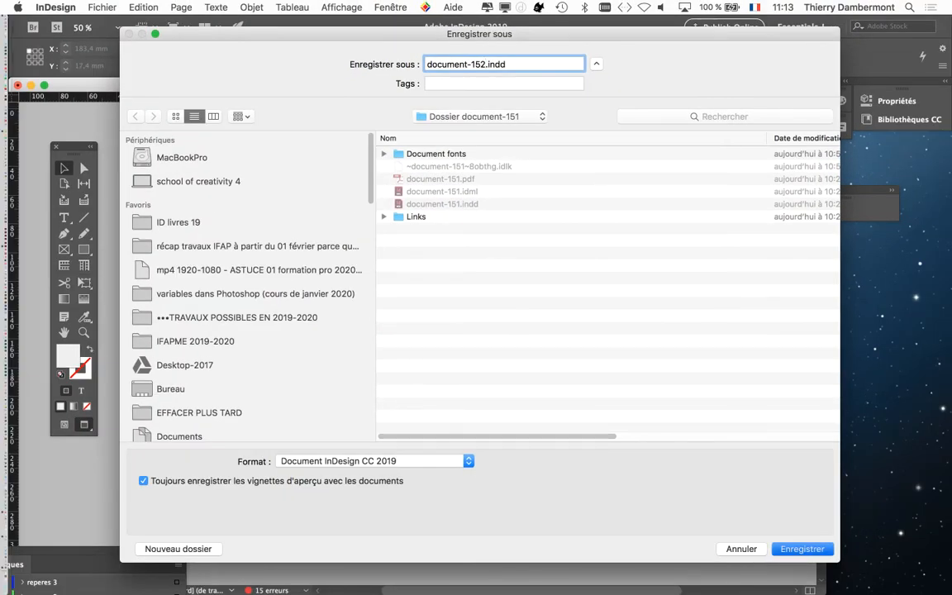
pyautogui.press('Return')
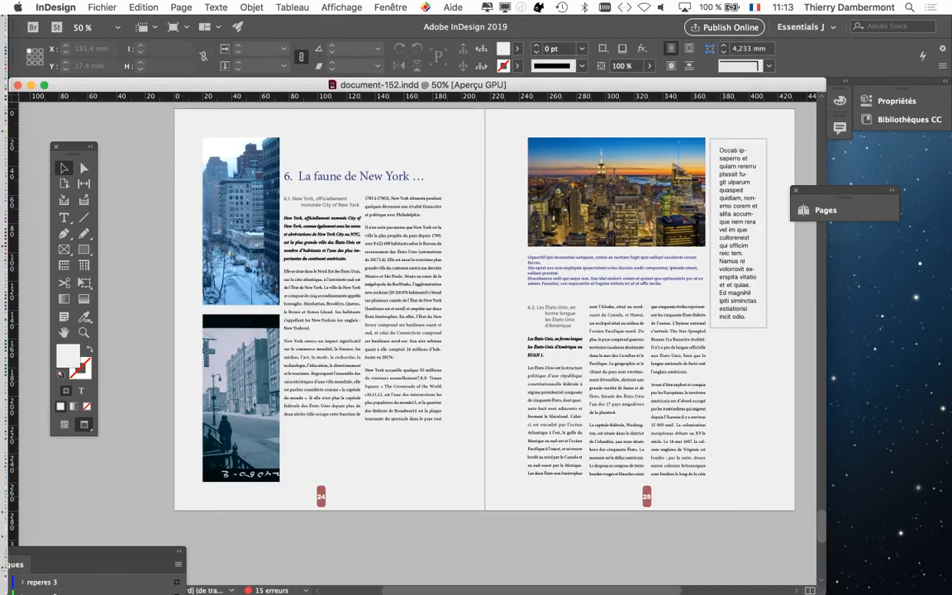
# Step: Save another copy of the document as document-153.indd in the same folder and continue in that file
pyautogui.click(102, 7)
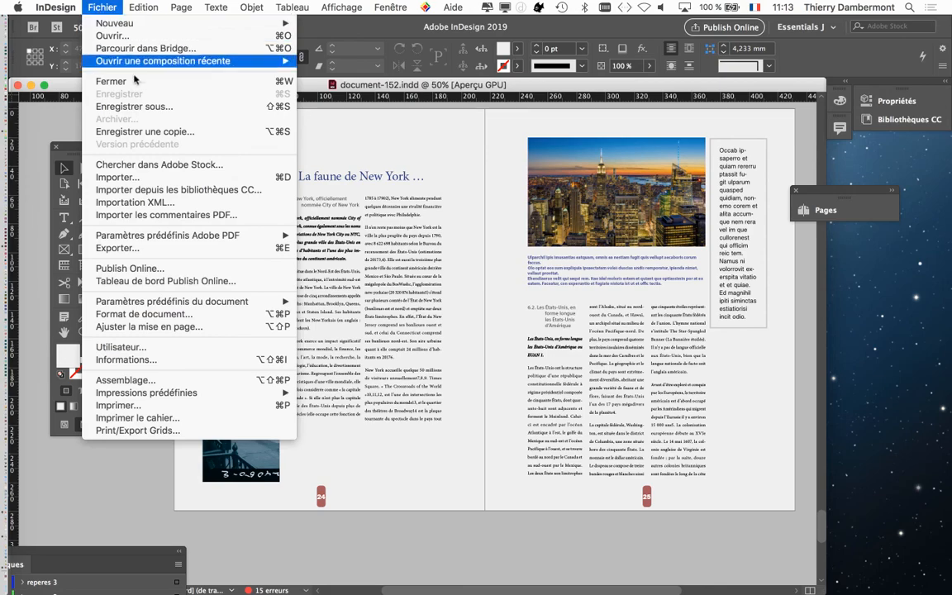
pyautogui.click(146, 106)
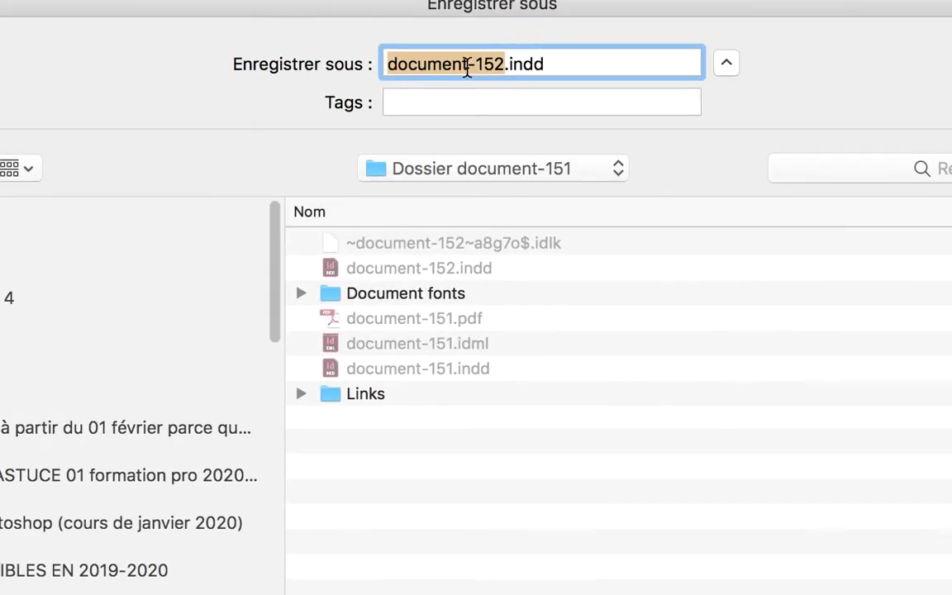
pyautogui.click(477, 67)
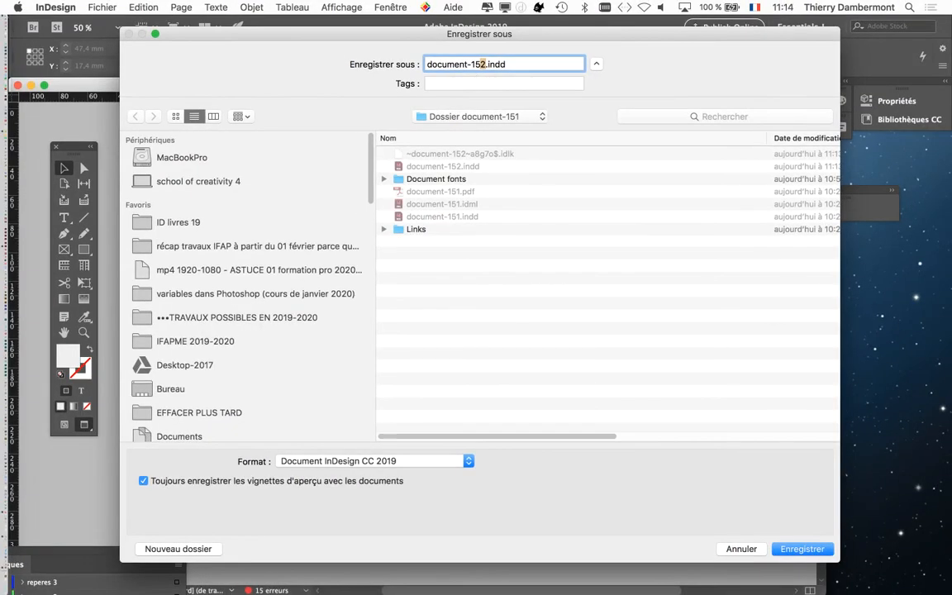
pyautogui.write('3')
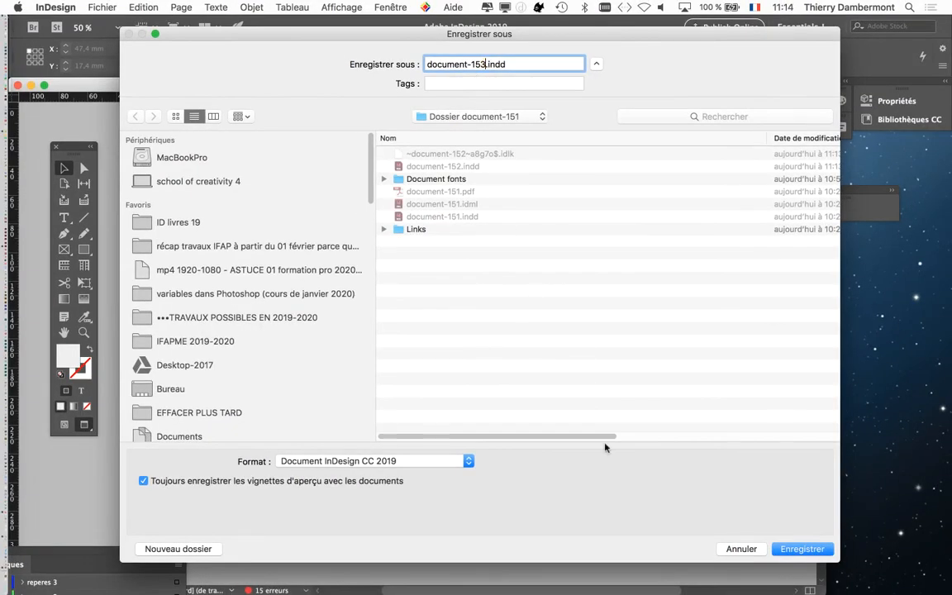
pyautogui.click(789, 548)
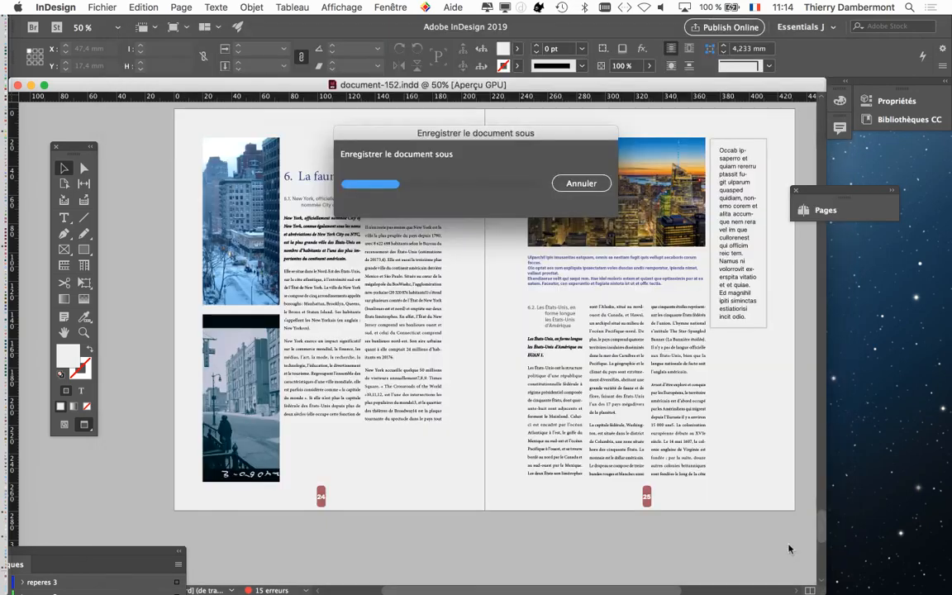